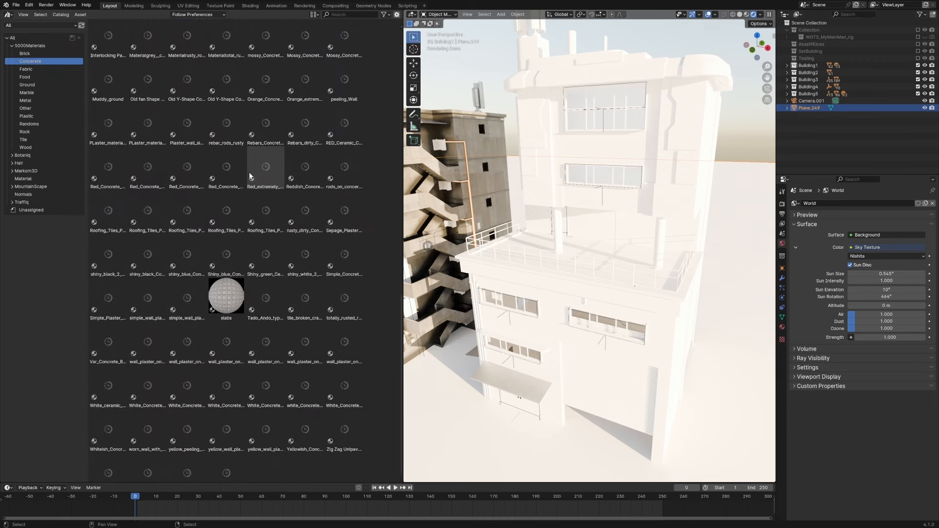
# - Apply the streaked concrete_dirty material to the building's lower block and cube-project its UVs
pyautogui.scroll(4, 151, 296)
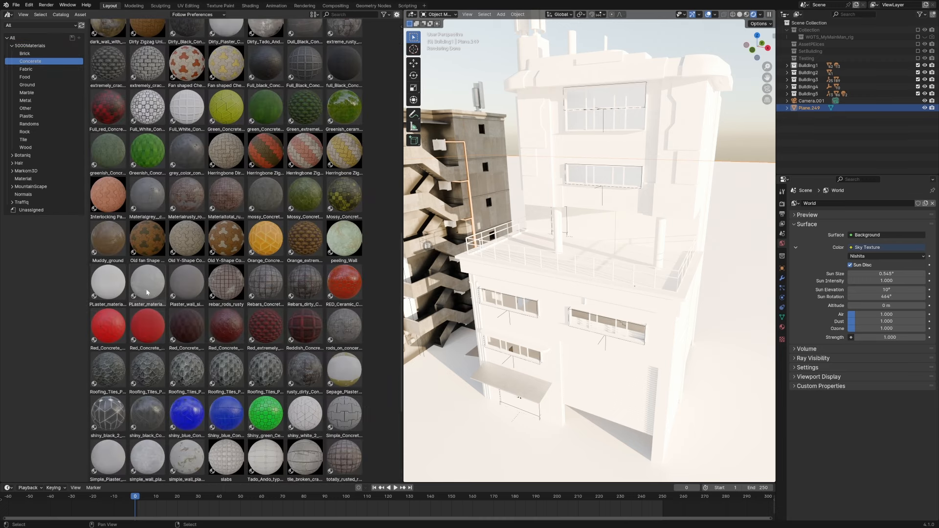
pyautogui.scroll(9, 266, 176)
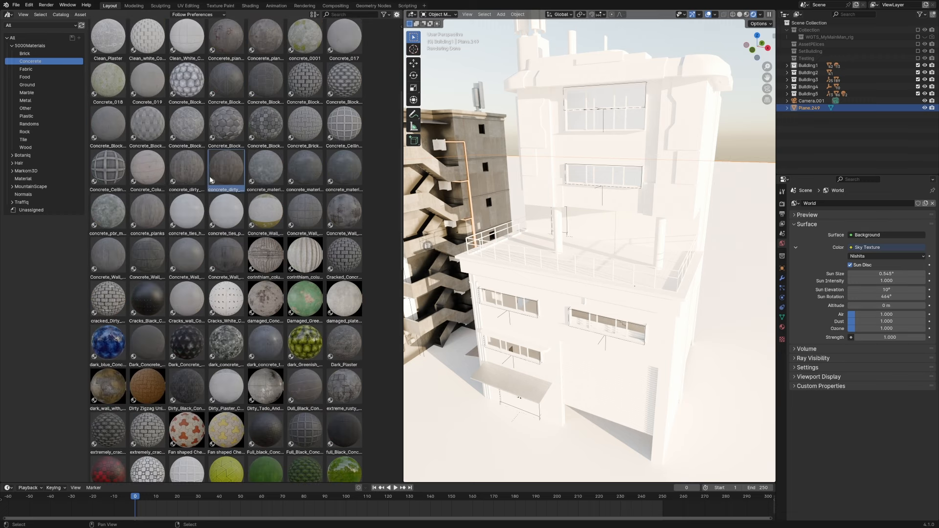
pyautogui.moveTo(220, 169); pyautogui.dragTo(543, 324)
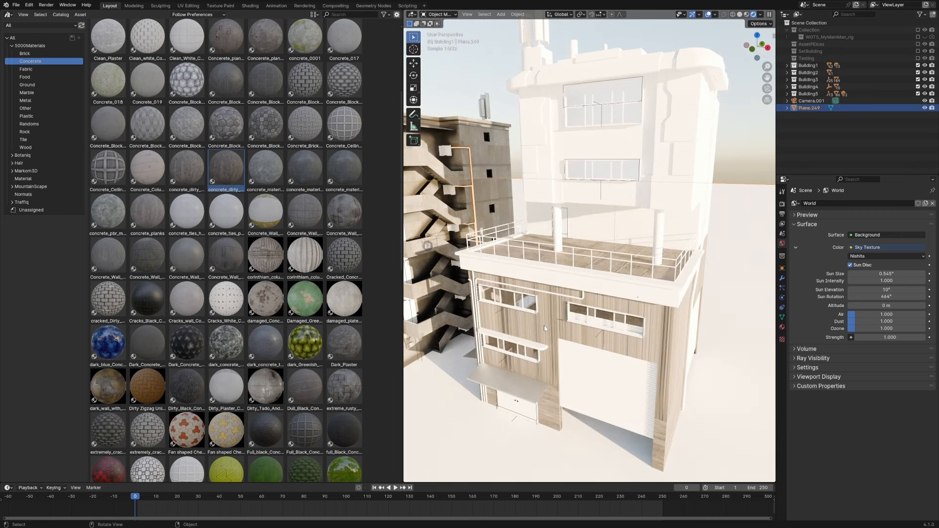
pyautogui.press('Tab')
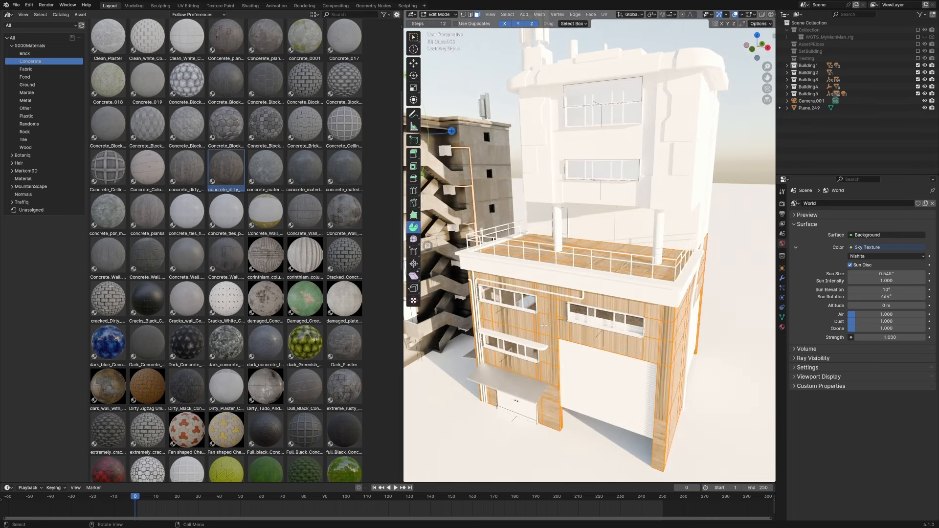
pyautogui.press('u')
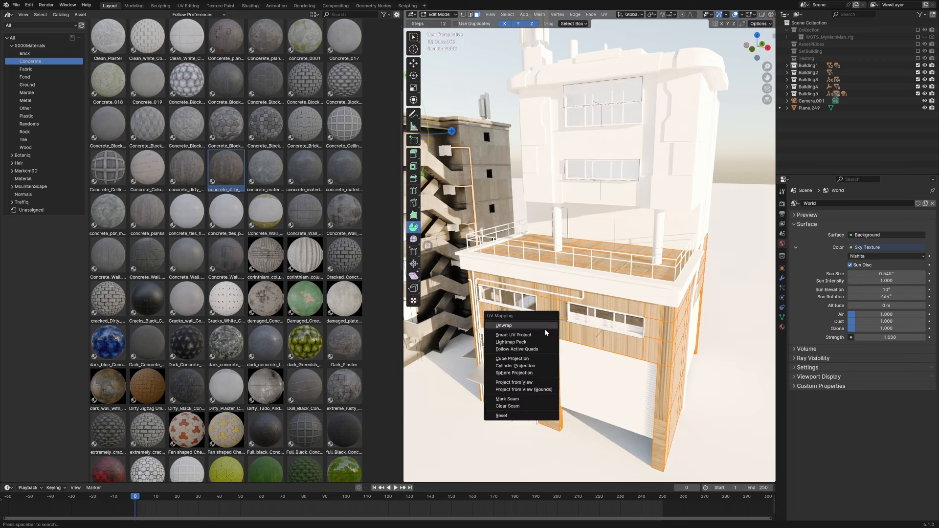
pyautogui.click(548, 359)
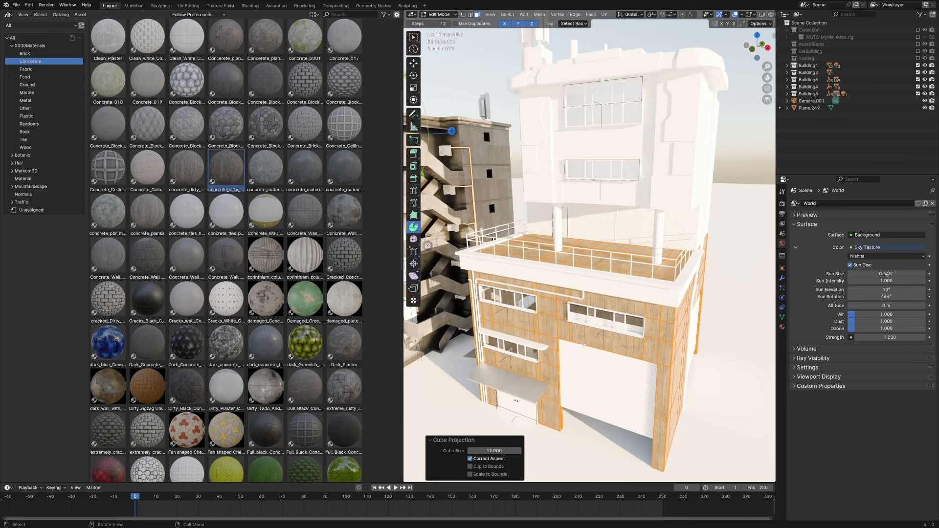
pyautogui.press('Tab')
# - Compare Concrete_Wall materials on the lower block's walls and assign Concrete_Wall_011
pyautogui.scroll(3, 550, 338)
pyautogui.scroll(3, 566, 335)
pyautogui.moveTo(540, 335); pyautogui.dragTo(552, 329, button='middle')
pyautogui.click(195, 262)
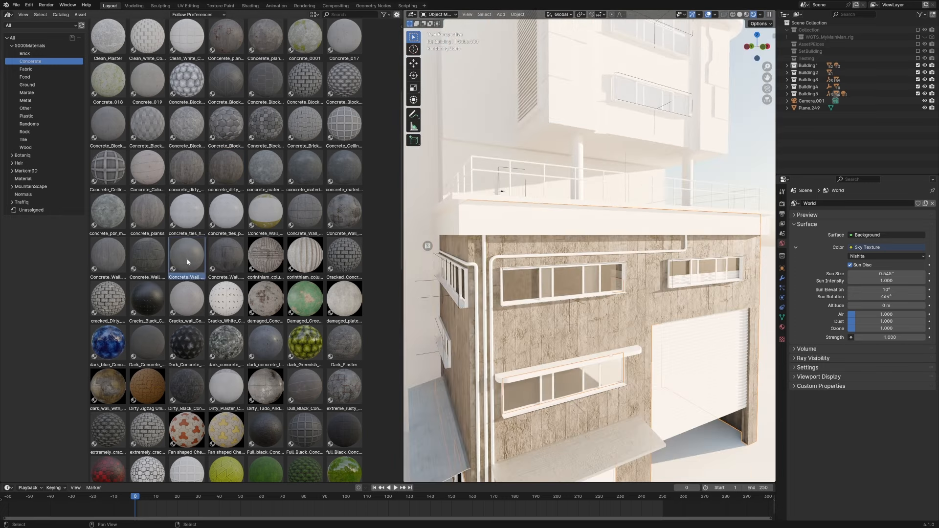
pyautogui.moveTo(188, 262); pyautogui.dragTo(531, 334)
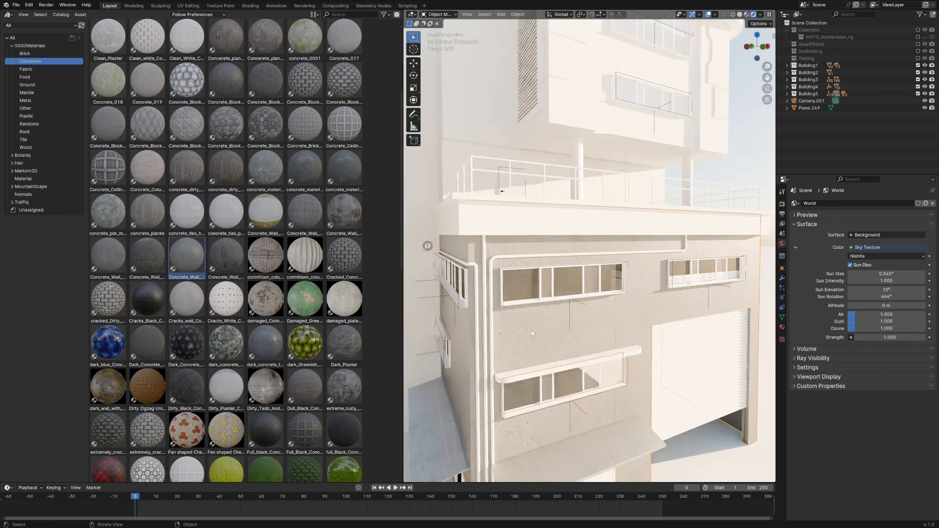
pyautogui.moveTo(108, 254); pyautogui.dragTo(539, 337)
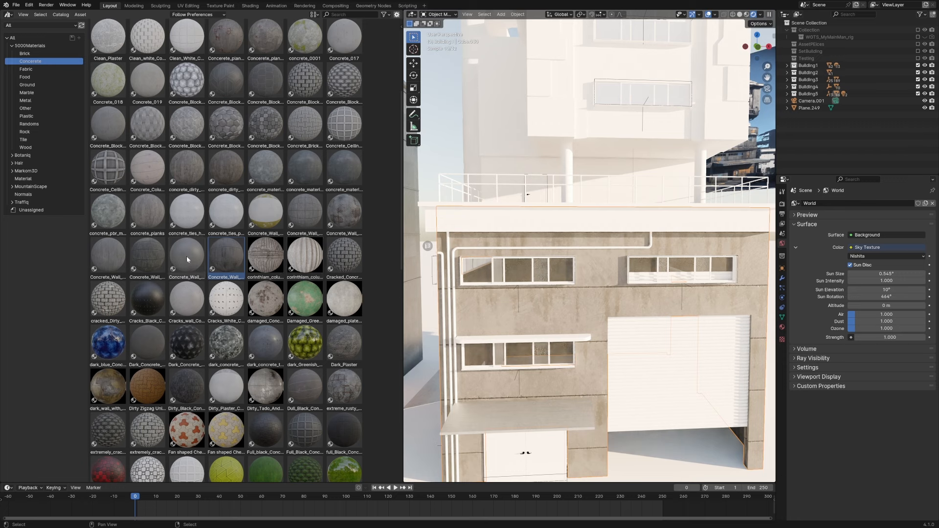
pyautogui.moveTo(186, 256); pyautogui.dragTo(498, 309)
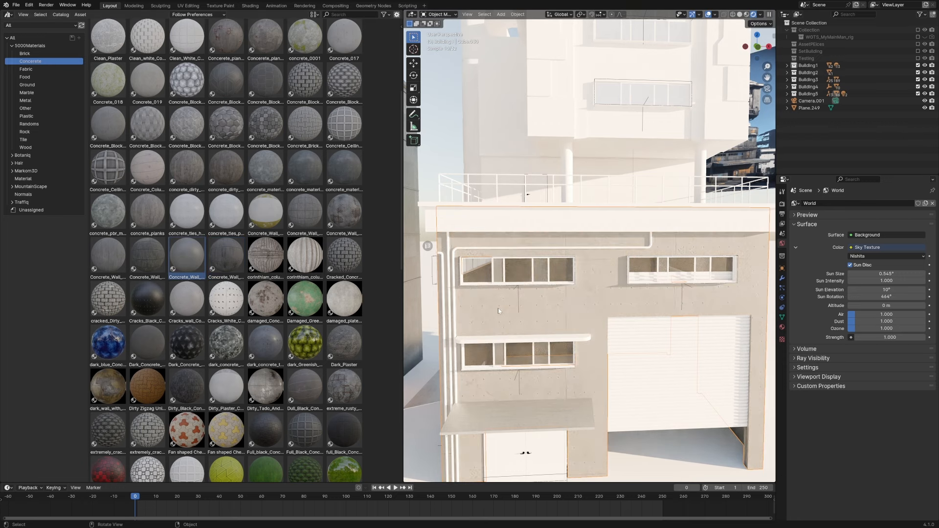
# - Apply Concrete_Wall_011 to the tall wall block behind the terrace and cube-project its UVs
pyautogui.moveTo(456, 311); pyautogui.dragTo(553, 331, button='middle')
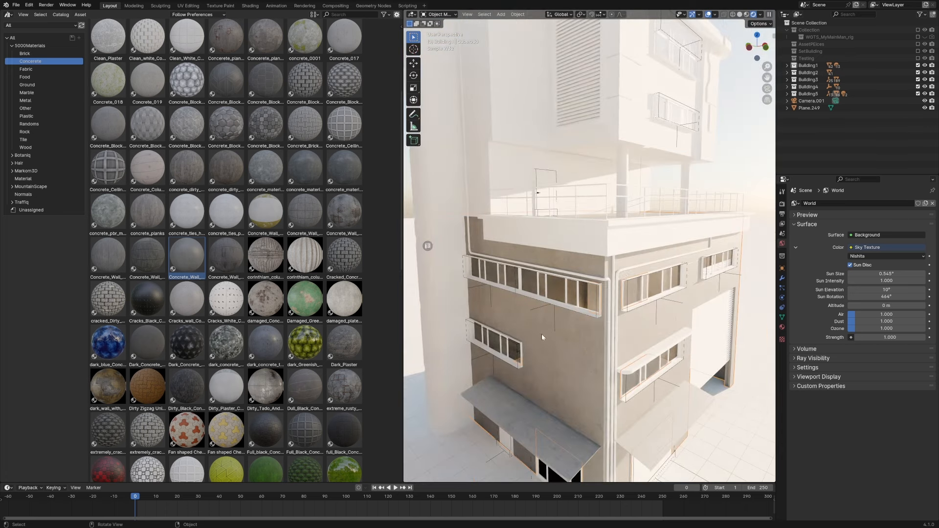
pyautogui.moveTo(187, 258); pyautogui.dragTo(511, 113)
pyautogui.click(509, 116)
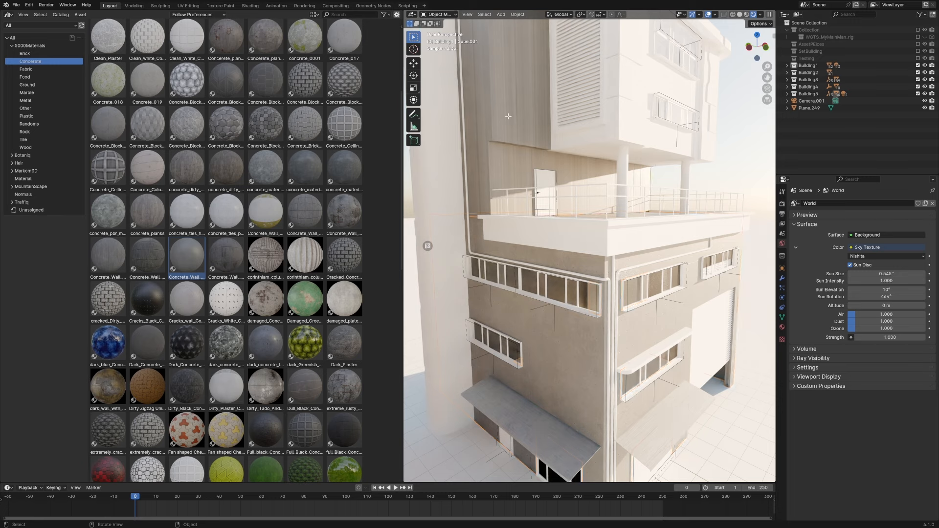
pyautogui.press('Tab')
pyautogui.press('u')
pyautogui.click(506, 116)
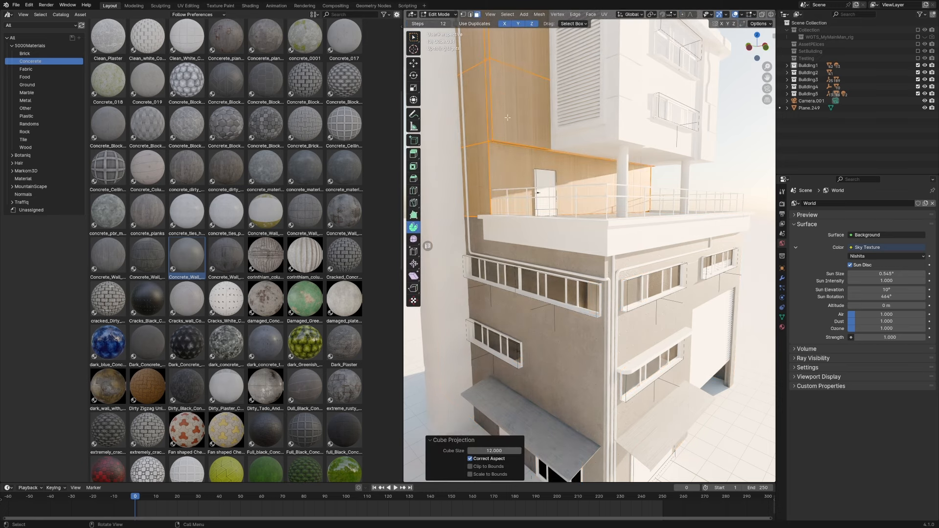
pyautogui.press('Tab')
# - Examine the Concrete_Wall_011 shader nodes and the lower block's wall surface in the Shading workspace
pyautogui.scroll(-3, 518, 203)
pyautogui.scroll(-1, 530, 211)
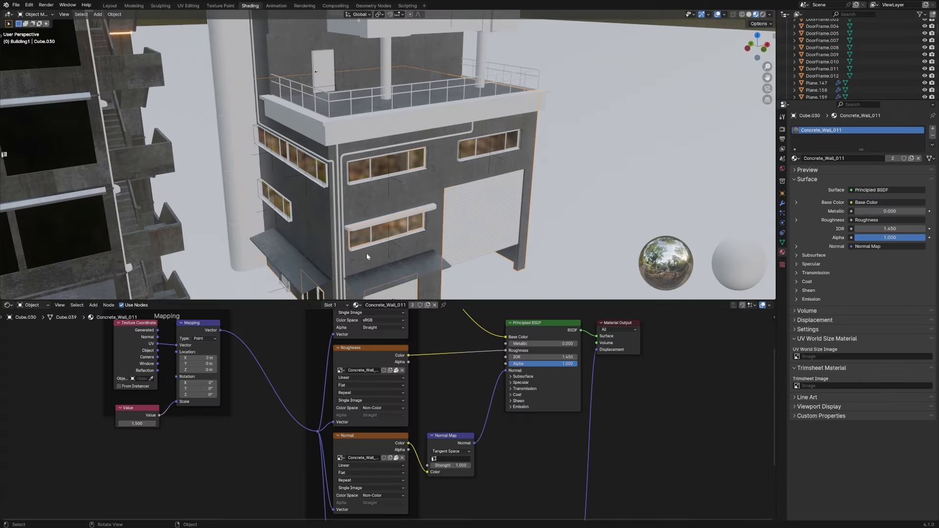
pyautogui.moveTo(333, 352)
pyautogui.mouseDown(button='middle')
pyautogui.moveTo(315, 363)
pyautogui.moveTo(323, 332)
pyautogui.mouseUp(button='middle')
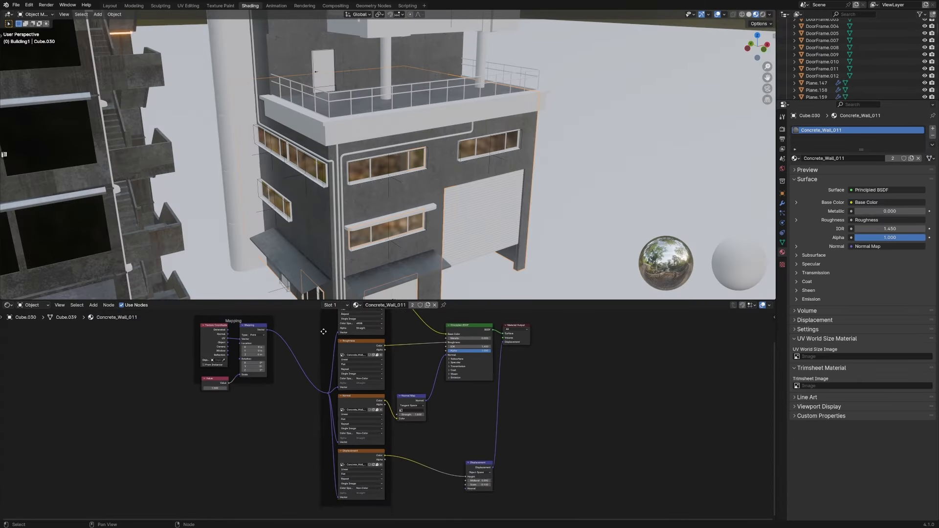
pyautogui.scroll(-1, 363, 370)
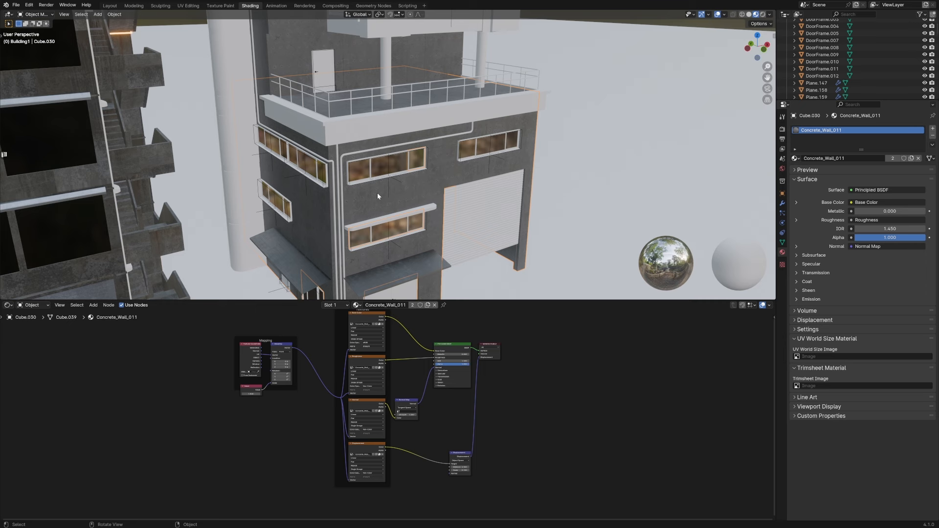
pyautogui.moveTo(372, 446); pyautogui.dragTo(364, 463, button='middle')
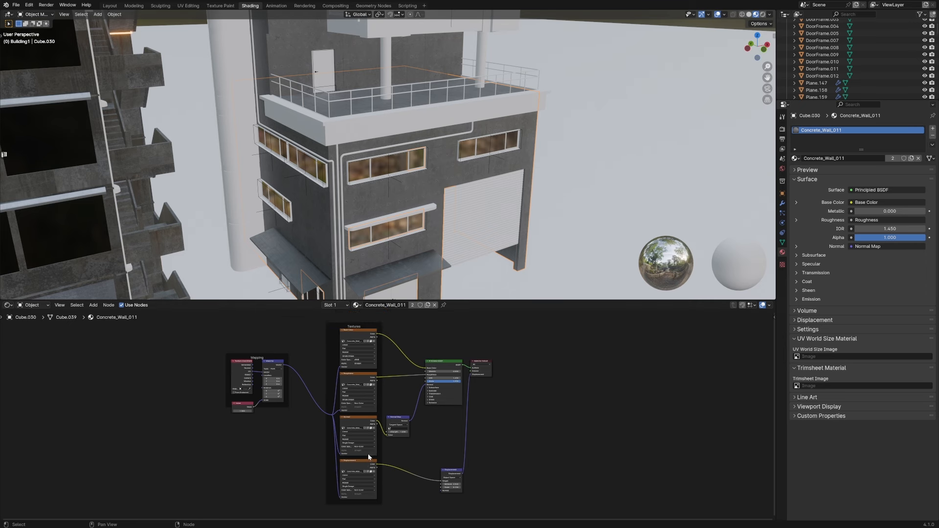
pyautogui.scroll(5, 363, 212)
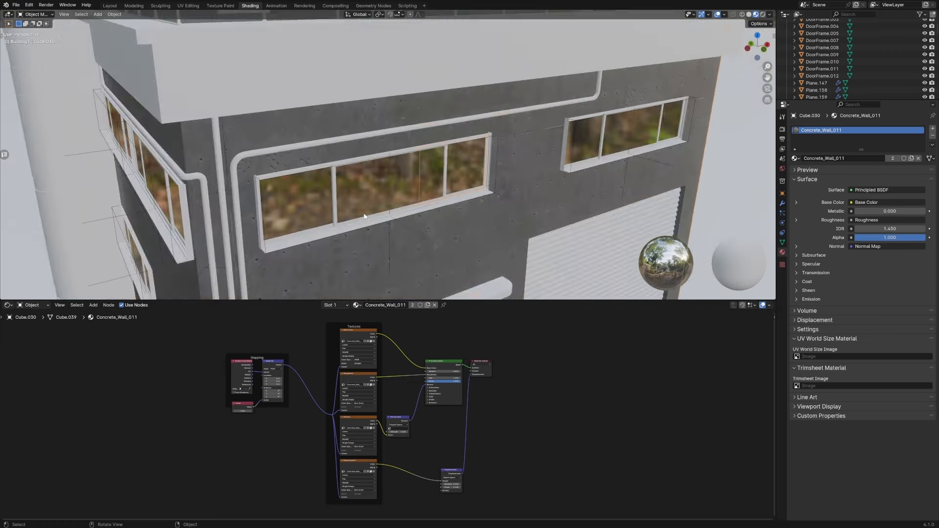
pyautogui.scroll(-5, 364, 214)
pyautogui.click(394, 169)
pyautogui.scroll(3, 384, 197)
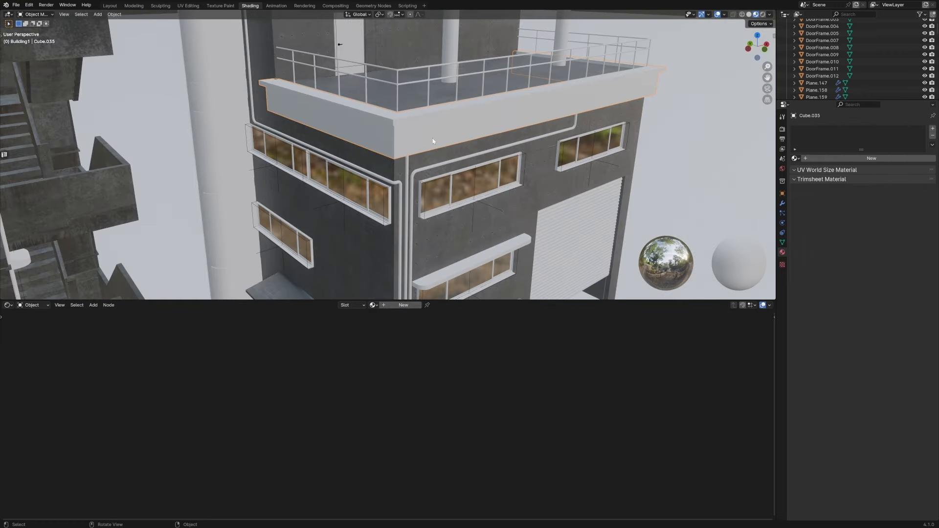
pyautogui.scroll(-5, 433, 141)
pyautogui.scroll(3, 412, 142)
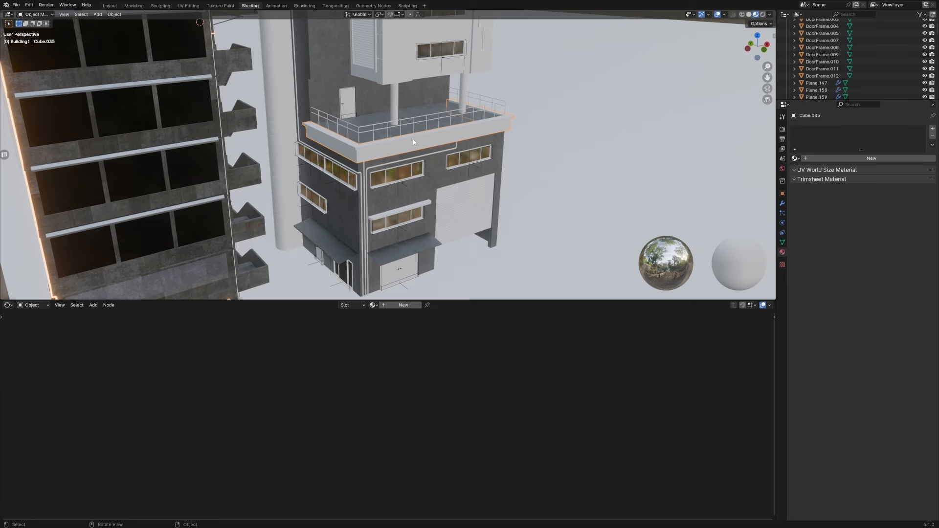
# - Apply Concrete_Wall_011 to the overhanging upper block and cube-project its UVs in the Layout workspace
pyautogui.keyDown('shift'); pyautogui.moveTo(411, 134); pyautogui.dragTo(417, 227, button='middle'); pyautogui.keyUp('shift')
pyautogui.click(392, 69)
pyautogui.scroll(2, 392, 68)
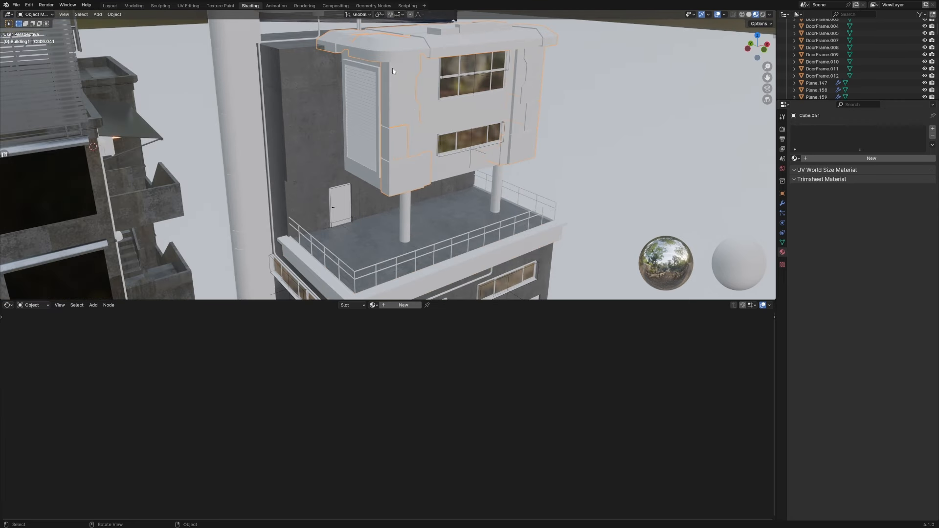
pyautogui.moveTo(419, 122); pyautogui.dragTo(413, 126, button='middle')
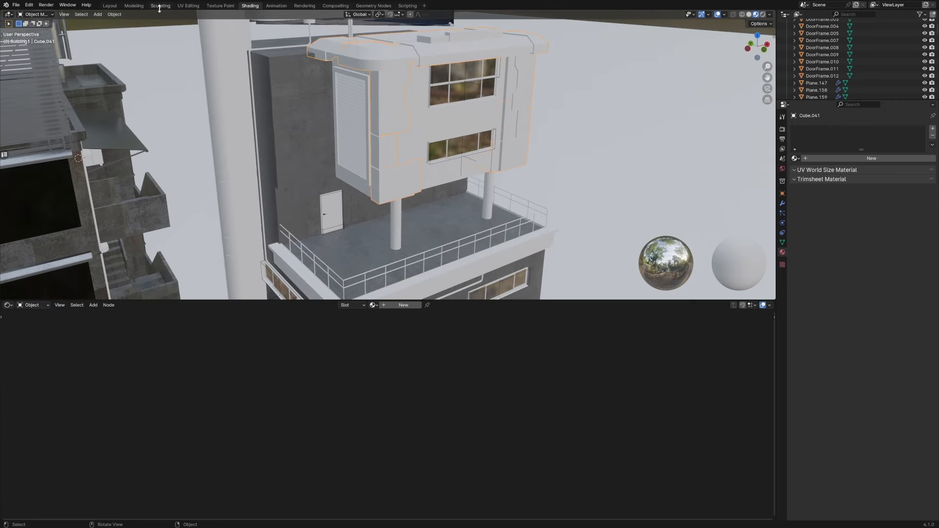
pyautogui.click(109, 6)
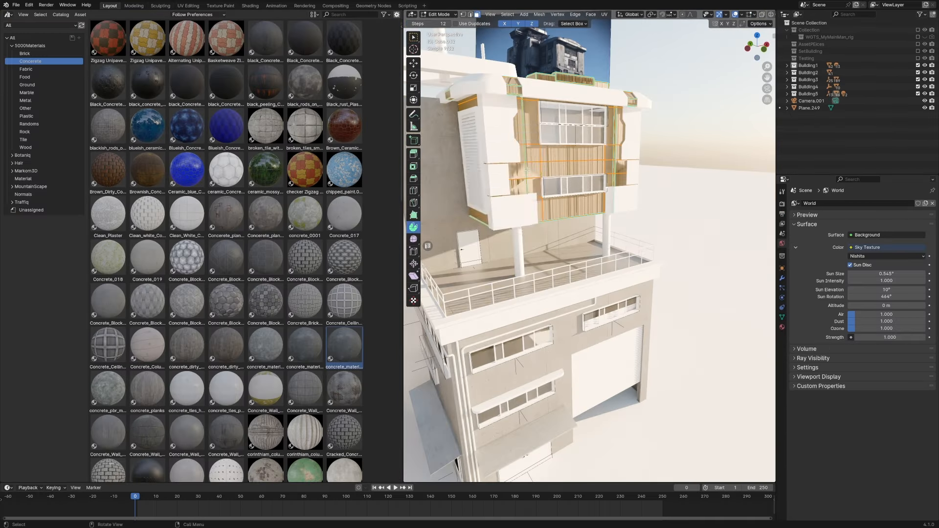
pyautogui.press('u')
pyautogui.click(529, 173)
pyautogui.press('Tab')
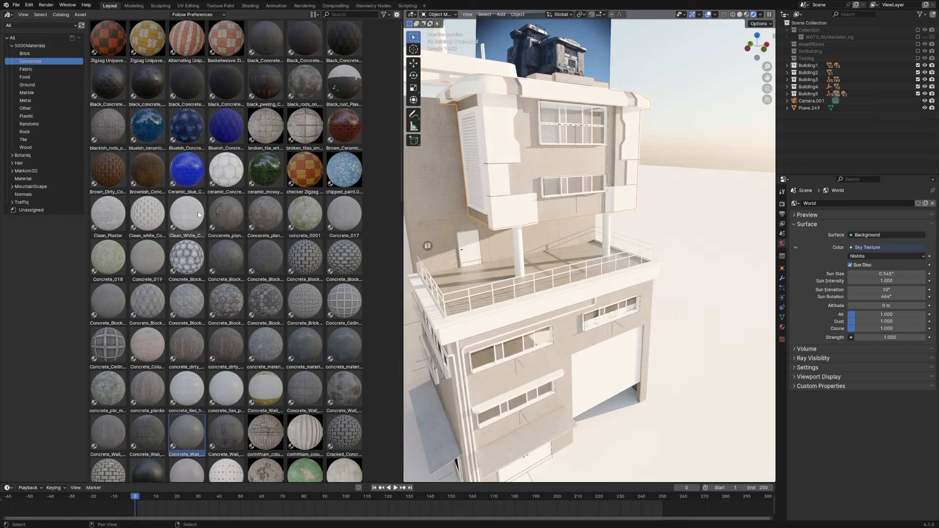
# - Find the yellow Dirty_Painted_Metal_Surface_E among the metal materials and apply it to the upper block's trim panels
pyautogui.click(25, 100)
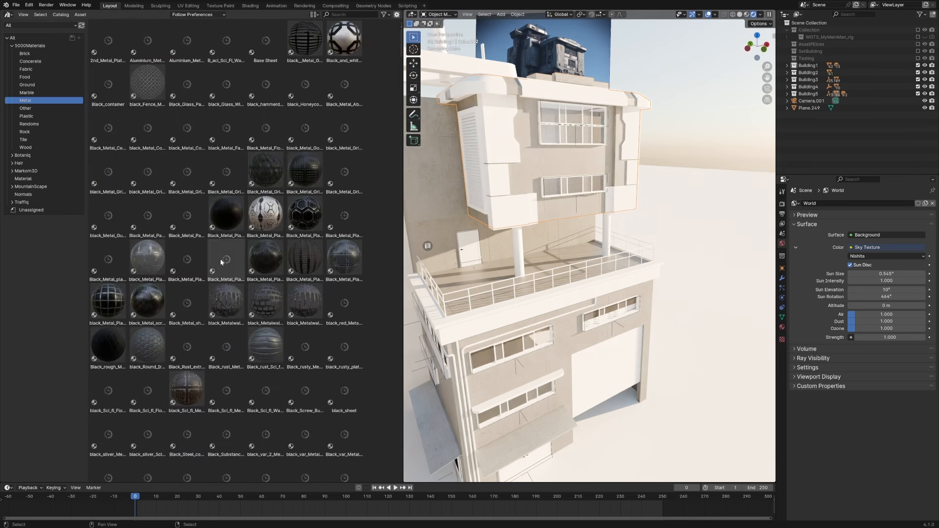
pyautogui.scroll(-10, 223, 264)
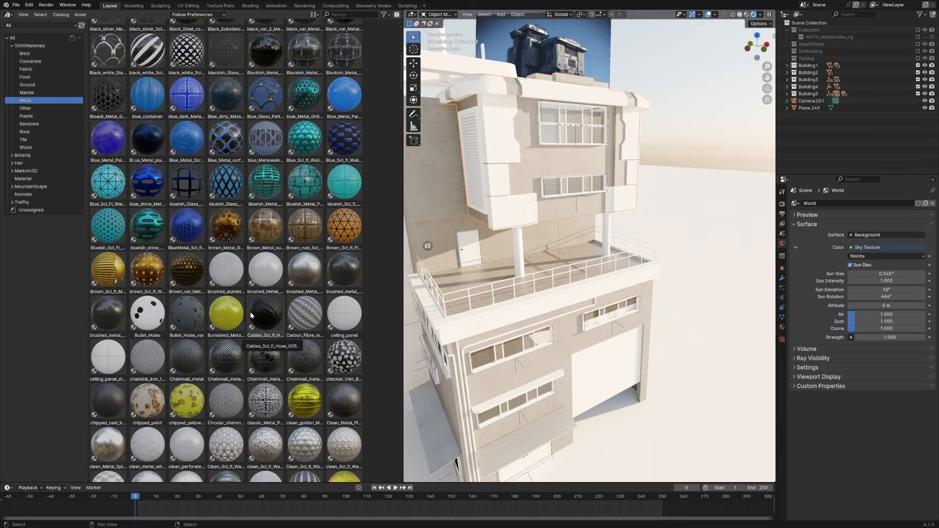
pyautogui.scroll(-5, 250, 312)
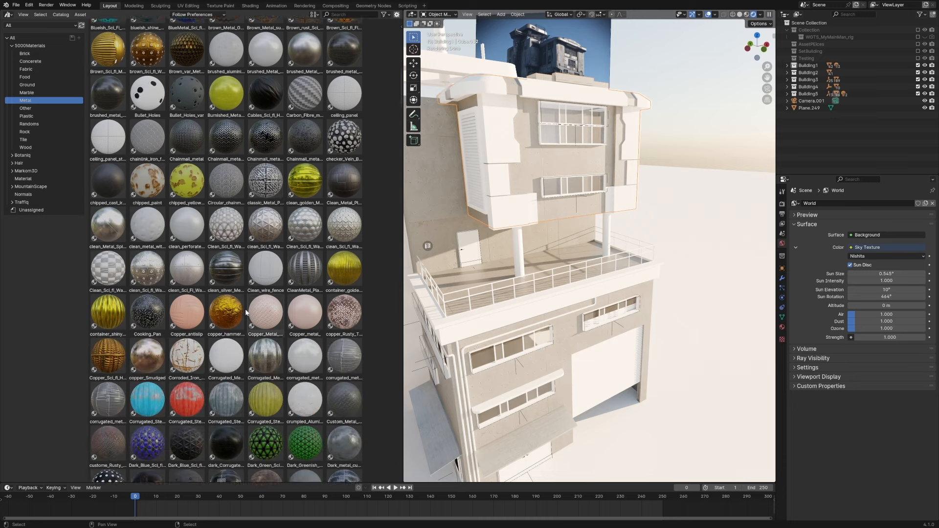
pyautogui.scroll(-4, 246, 312)
pyautogui.scroll(-3, 244, 311)
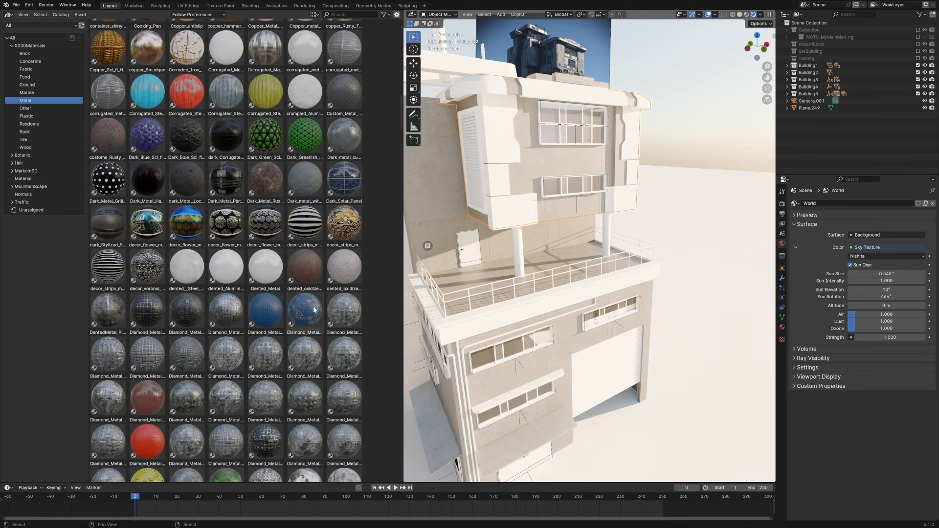
pyautogui.scroll(-6, 307, 323)
pyautogui.moveTo(305, 324); pyautogui.dragTo(506, 146)
# - Cube-project the UVs of the yellow metal trim panels around the upper block
pyautogui.press('Tab')
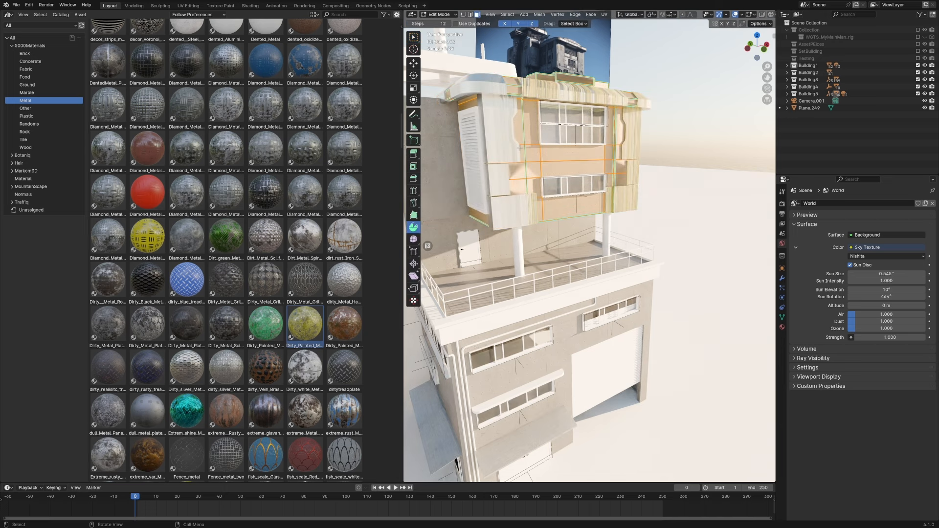
pyautogui.press('Tab')
pyautogui.click(514, 147)
pyautogui.press('Tab')
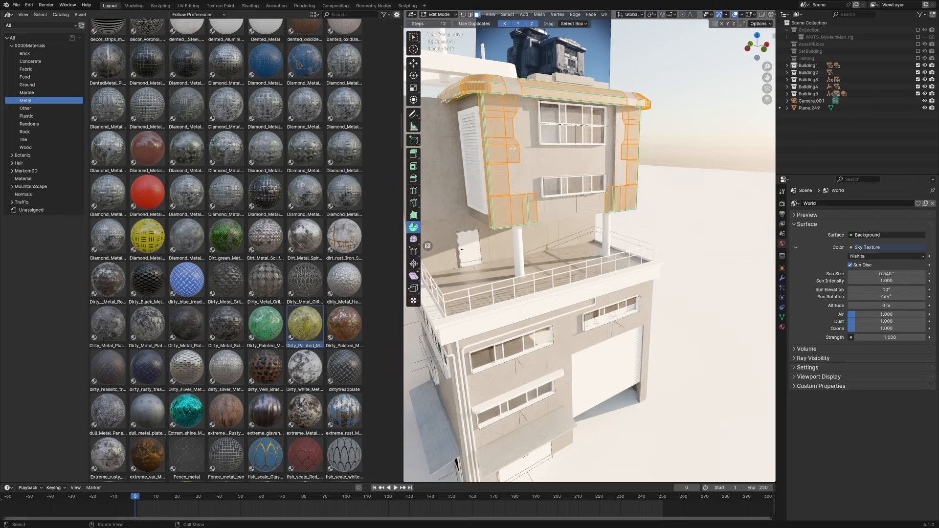
pyautogui.press('u')
pyautogui.click(545, 169)
pyautogui.press('Tab')
# - Adjust the texture scale of Dirty_Painted_Metal_Surface_E on the upper block's trim in the Shading workspace, trying a mapping value of 1
pyautogui.moveTo(544, 169)
pyautogui.mouseDown(button='middle')
pyautogui.moveTo(533, 180)
pyautogui.moveTo(563, 174)
pyautogui.mouseUp(button='middle')
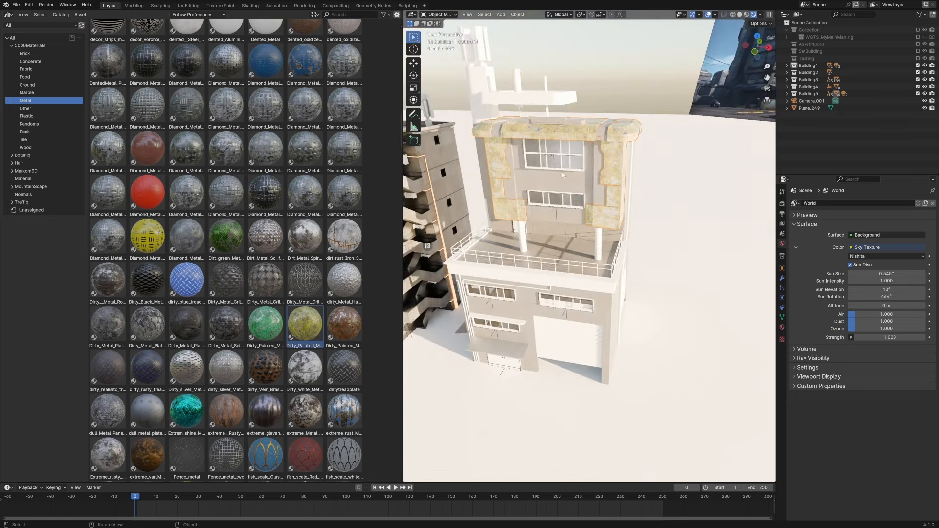
pyautogui.scroll(4, 533, 186)
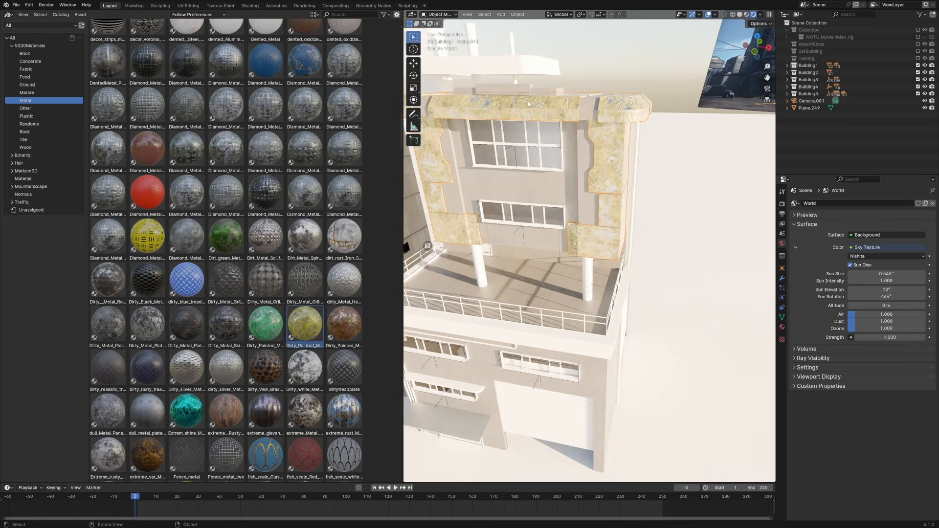
pyautogui.click(249, 6)
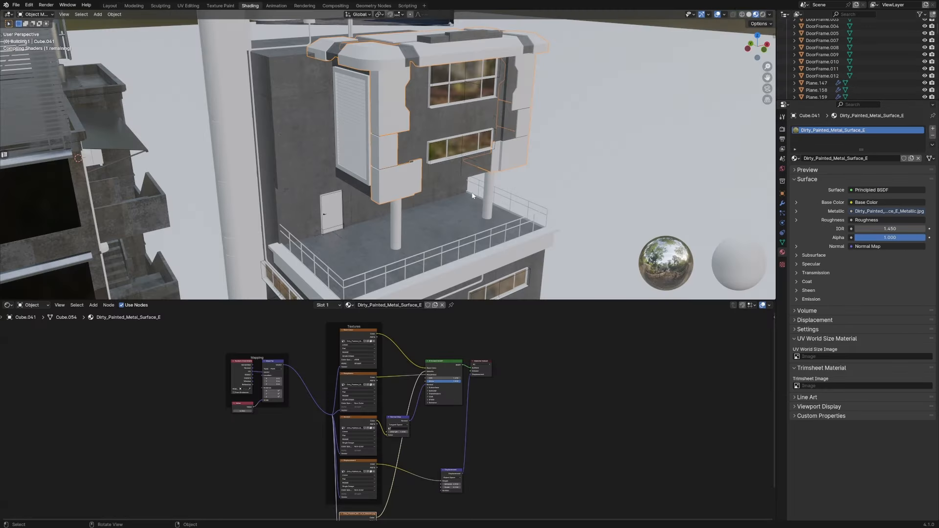
pyautogui.scroll(3, 220, 418)
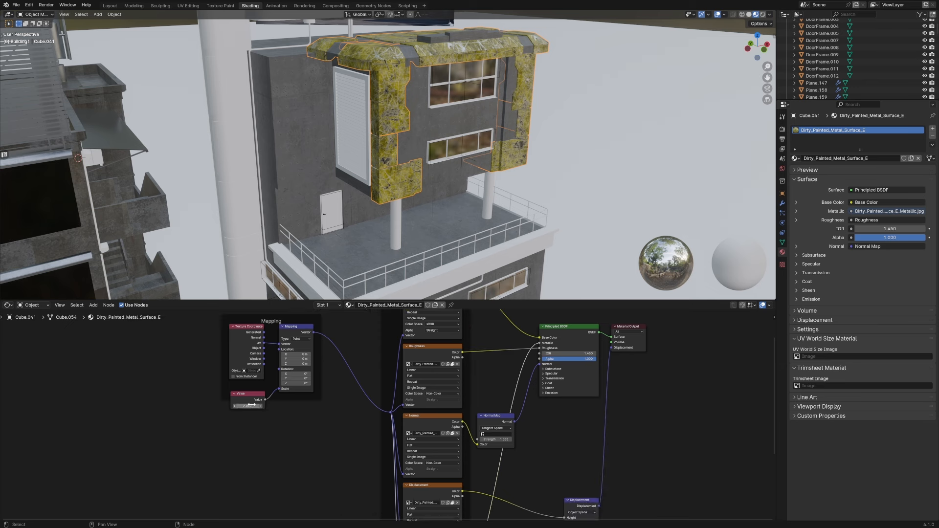
pyautogui.click(247, 406)
pyautogui.write('1')
pyautogui.press('Return')
pyautogui.click(248, 406)
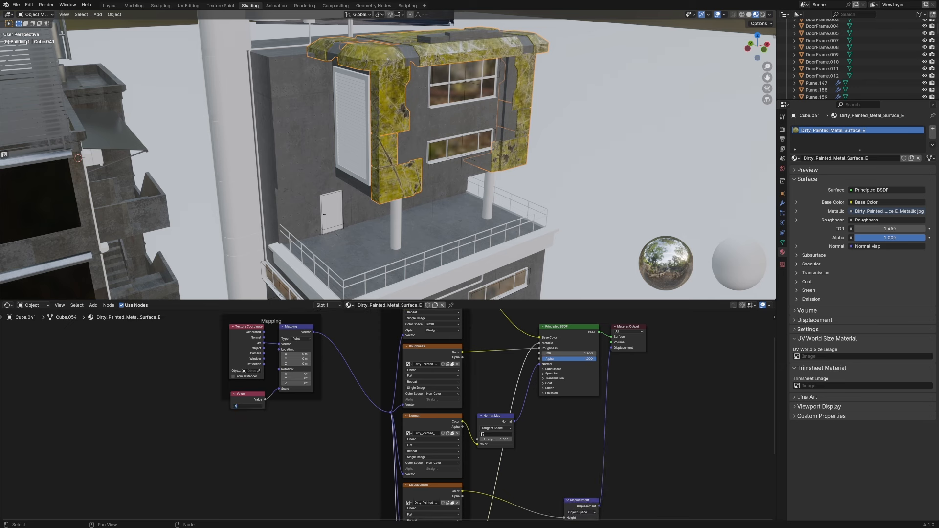
pyautogui.press('Return')
pyautogui.click(559, 210)
pyautogui.scroll(-2, 567, 195)
pyautogui.moveTo(568, 193); pyautogui.dragTo(409, 209, button='middle')
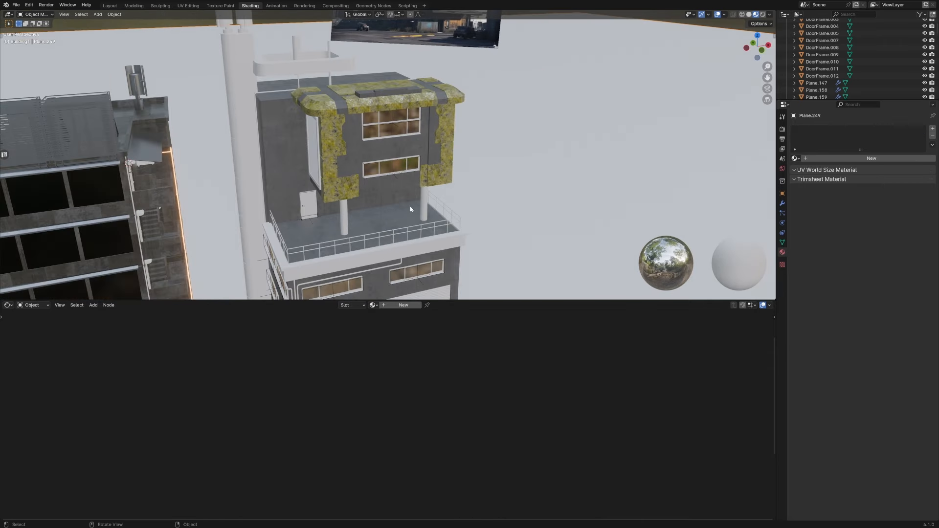
# - Examine the Brick, Fabric, Food, Ground, Marble, Metal, Plastic and Randoms material categories in the Layout workspace's asset library
pyautogui.click(110, 5)
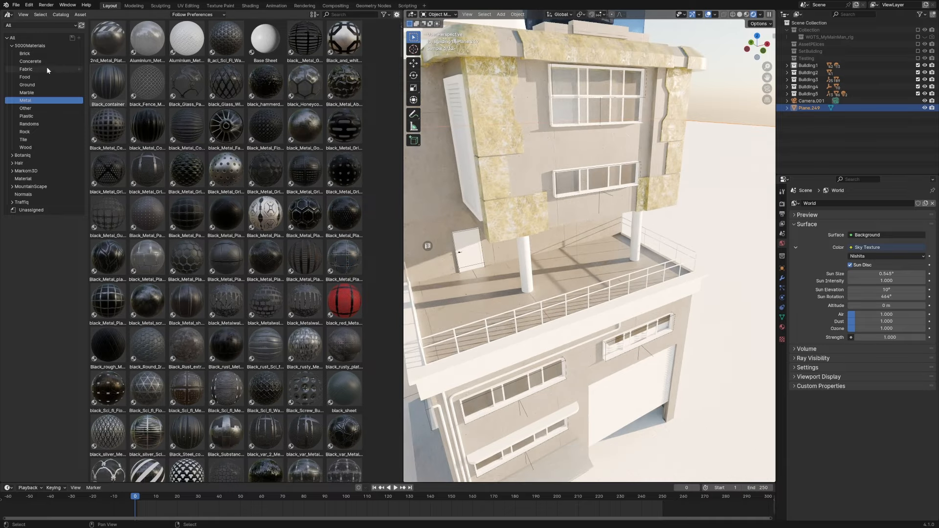
pyautogui.click(32, 61)
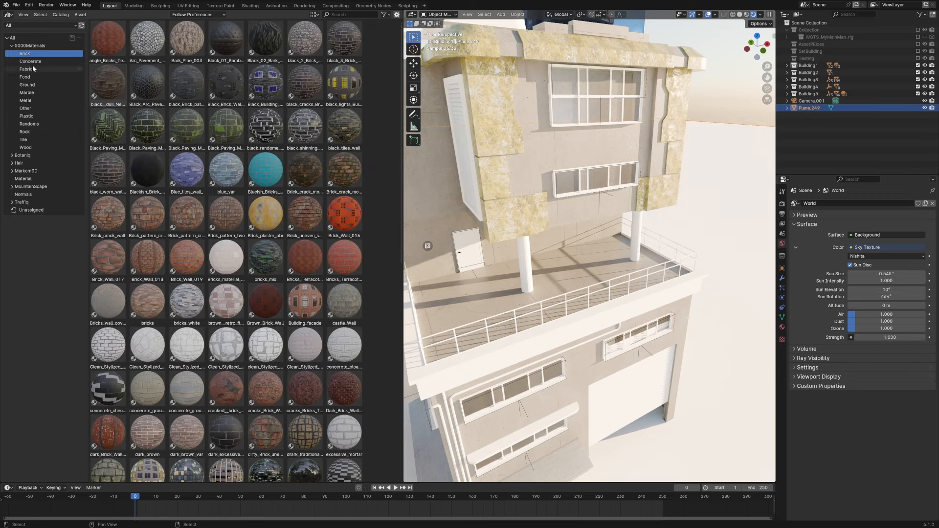
pyautogui.click(34, 69)
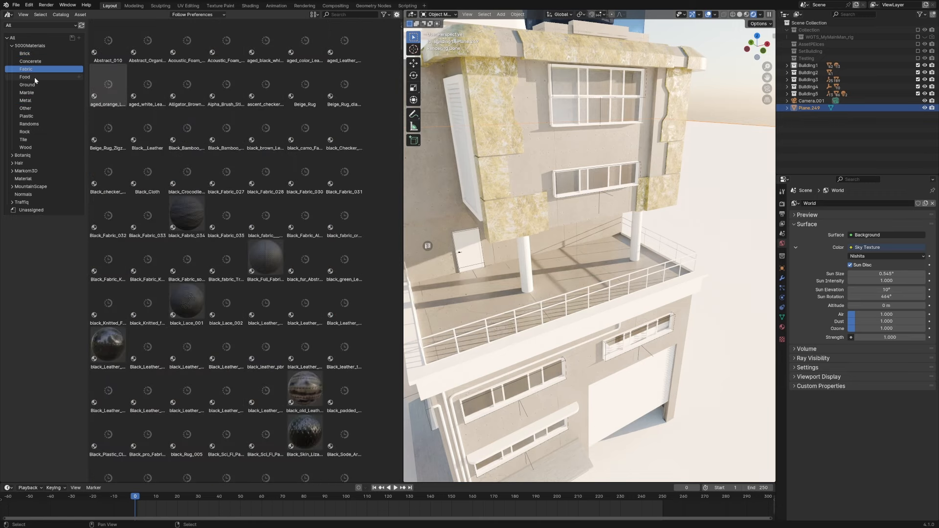
pyautogui.click(304, 281)
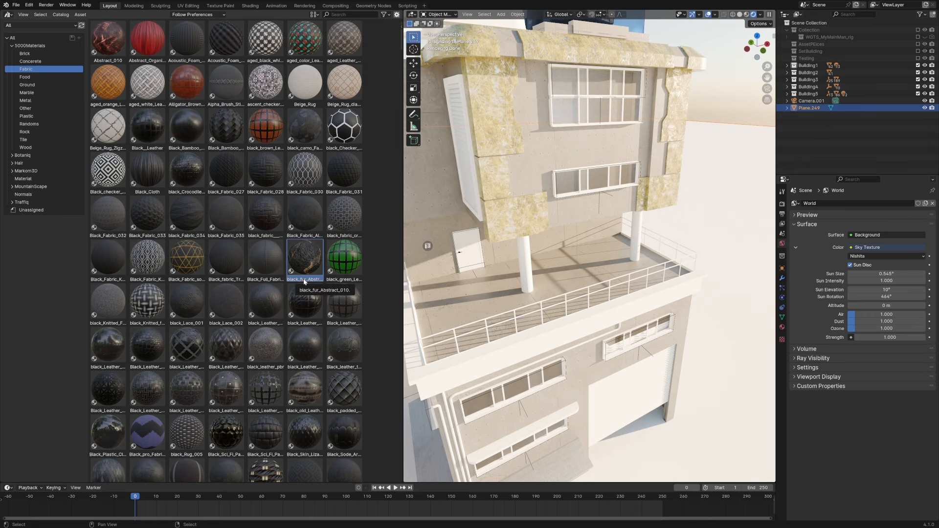
pyautogui.click(29, 77)
pyautogui.click(35, 85)
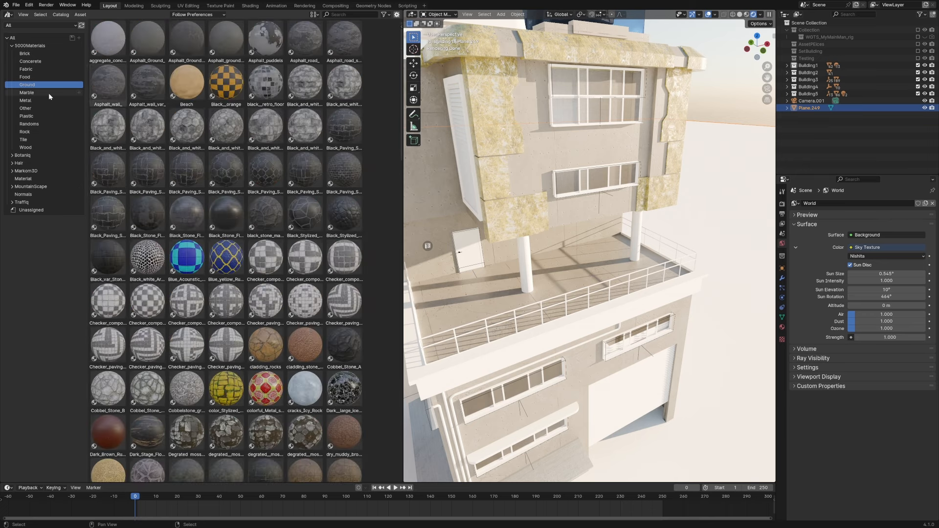
pyautogui.click(48, 93)
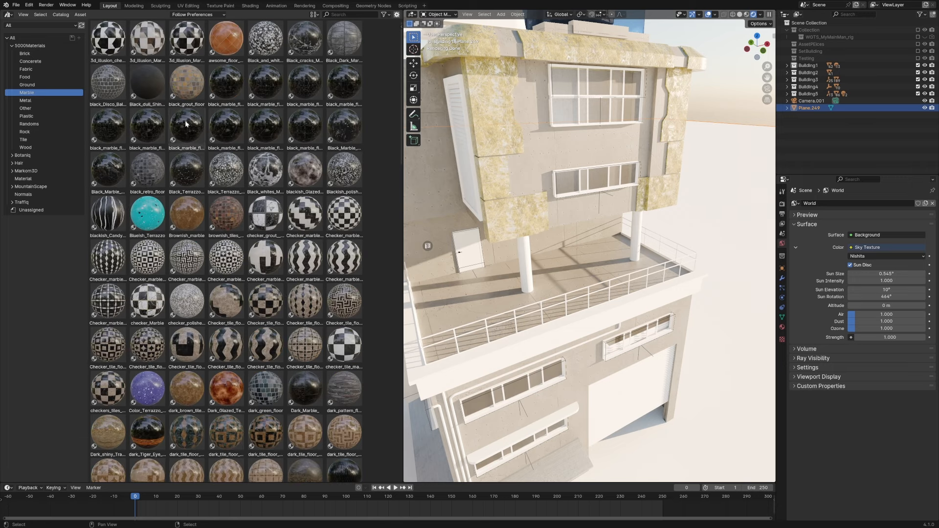
pyautogui.click(35, 101)
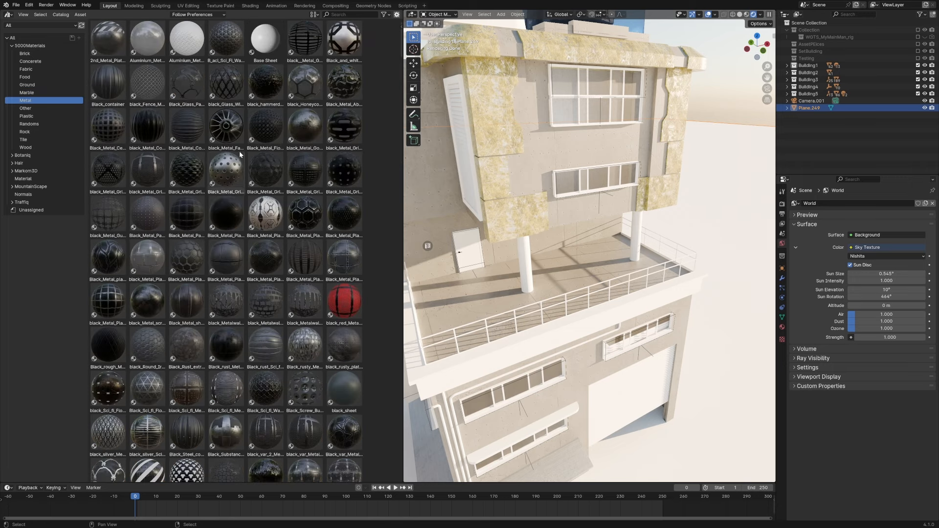
pyautogui.click(27, 116)
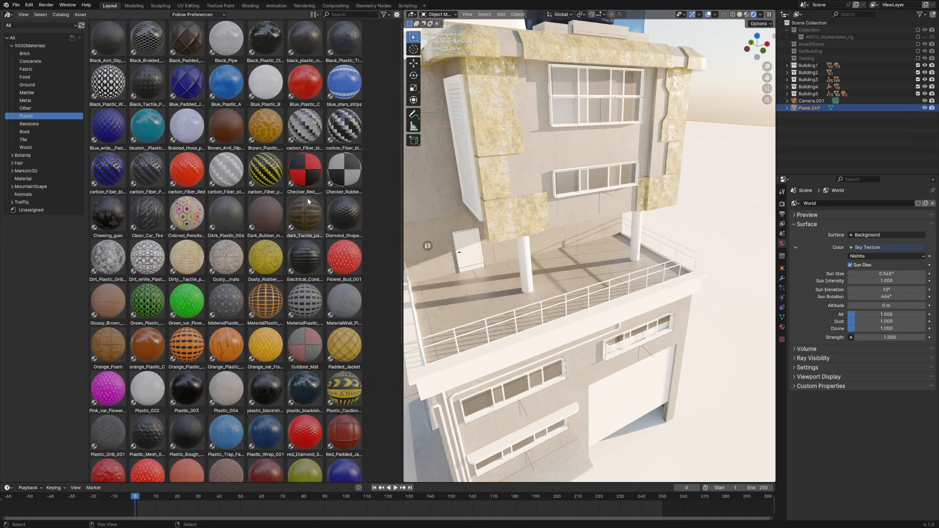
pyautogui.click(200, 302)
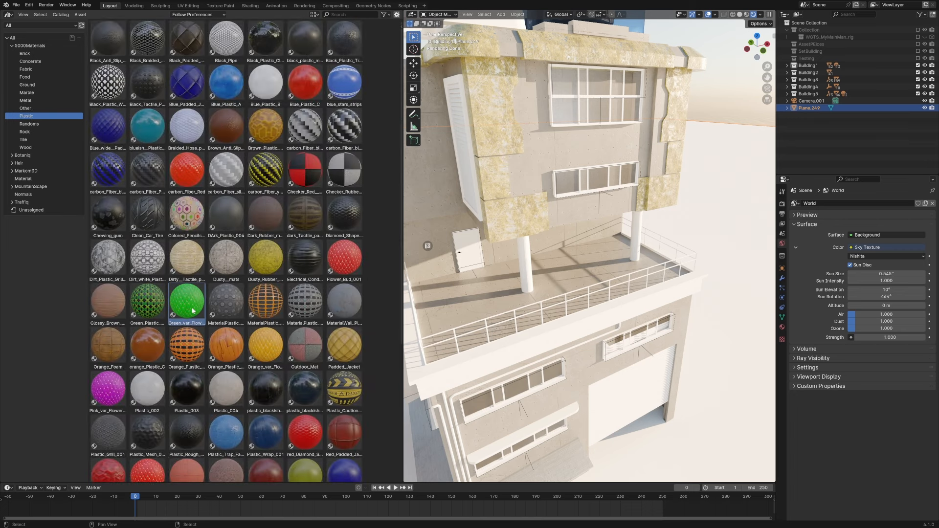
pyautogui.click(28, 123)
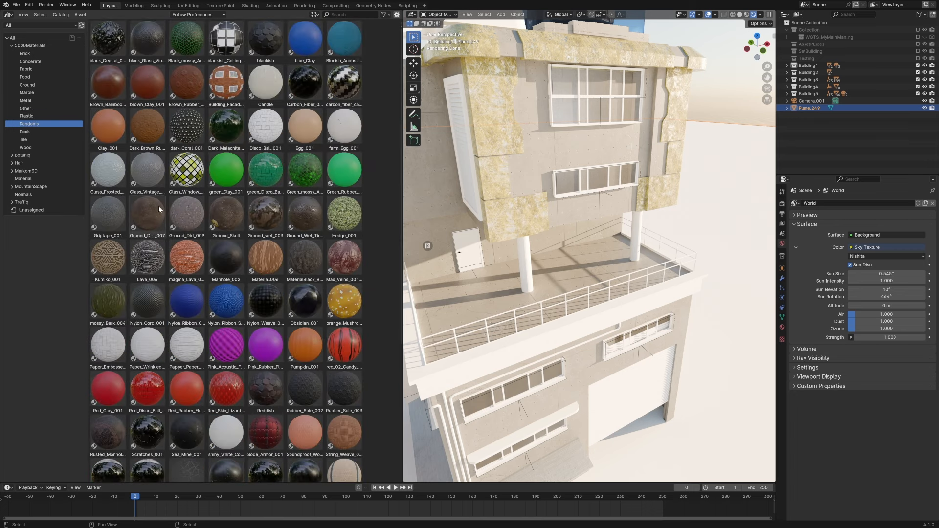
# - Try the black stylized rock, brown stone wall and core_lava_var materials from the Rock category on the lower block's walls
pyautogui.click(25, 132)
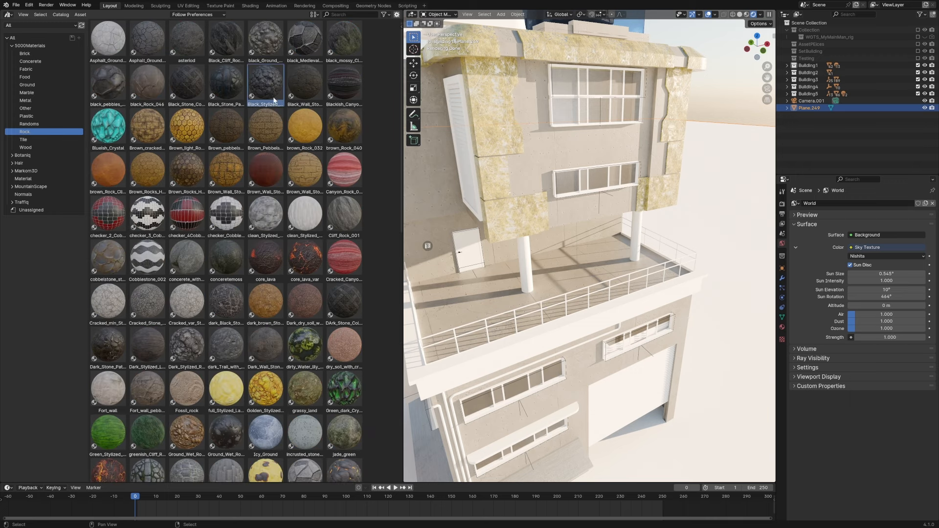
pyautogui.moveTo(260, 83); pyautogui.dragTo(468, 306)
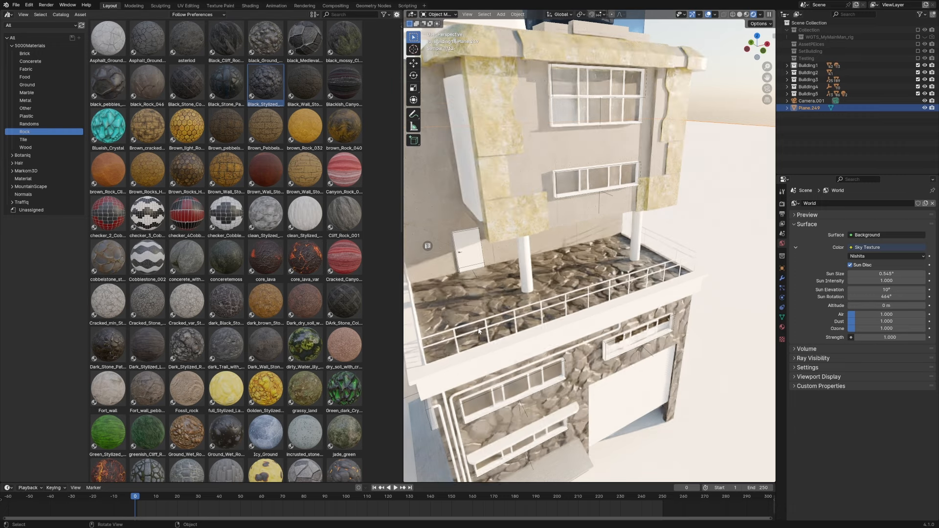
pyautogui.moveTo(486, 323); pyautogui.dragTo(487, 289, button='middle')
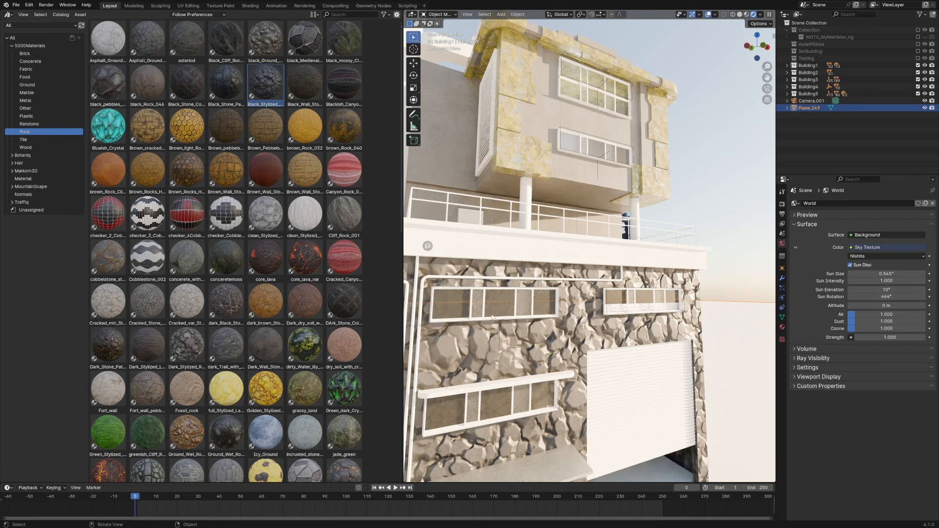
pyautogui.moveTo(304, 171); pyautogui.dragTo(477, 339)
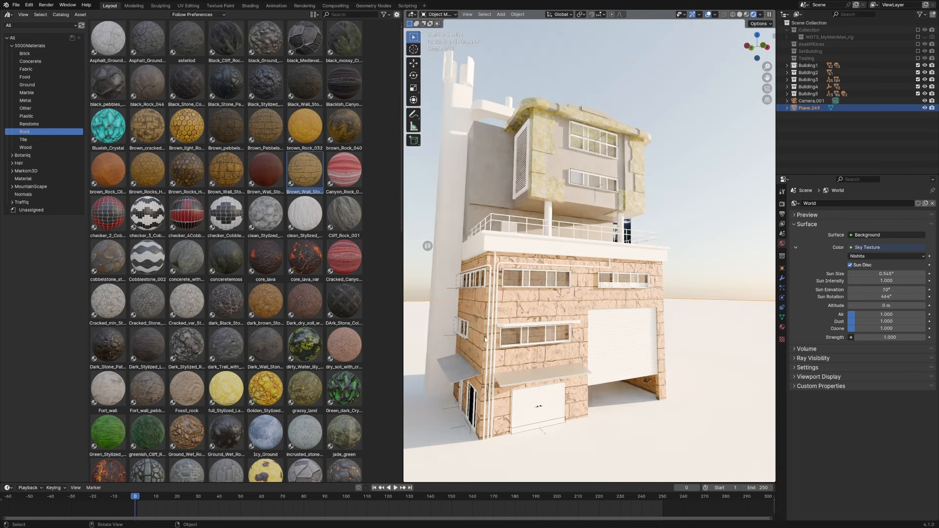
pyautogui.moveTo(540, 323); pyautogui.dragTo(546, 326, button='middle')
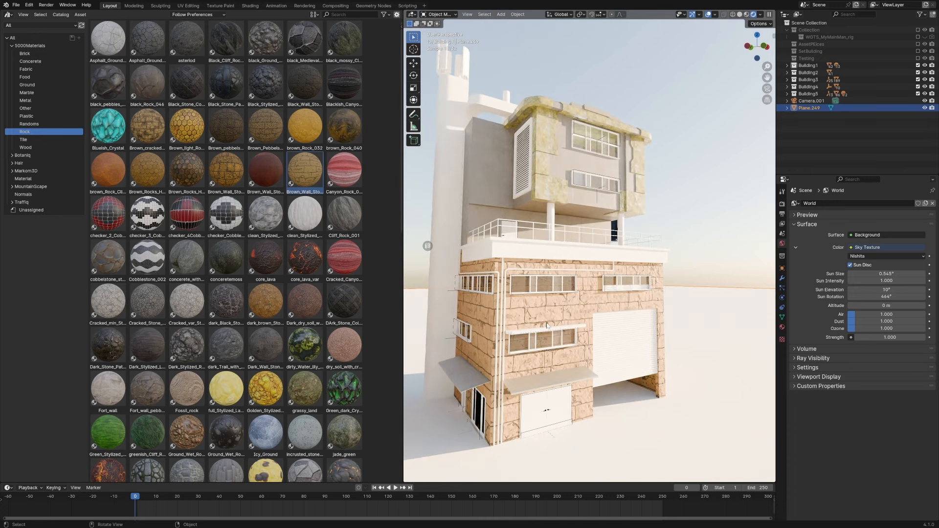
pyautogui.moveTo(305, 258); pyautogui.dragTo(535, 309)
pyautogui.moveTo(536, 310); pyautogui.dragTo(535, 309)
# - Apply the black concrete material from the Tile category to the walls of the lower and upper blocks
pyautogui.click(23, 139)
pyautogui.moveTo(187, 171); pyautogui.dragTo(554, 316)
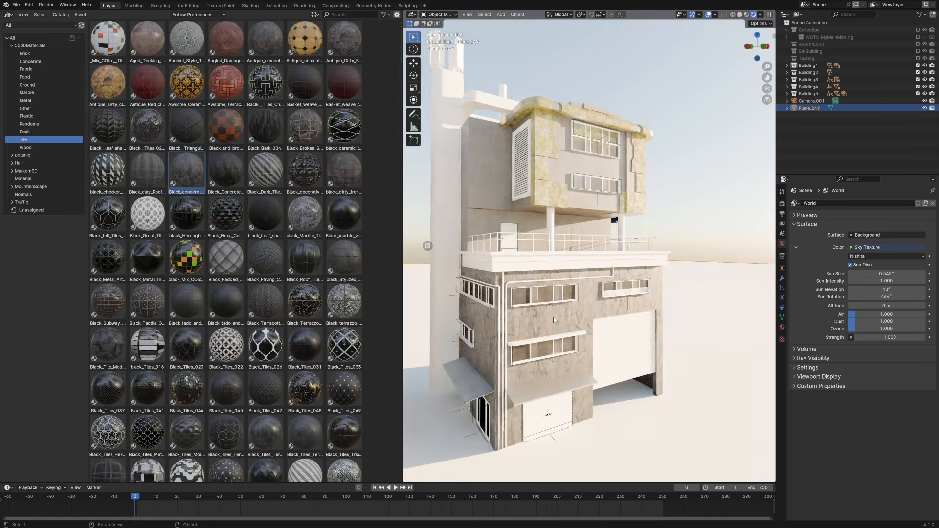
pyautogui.press('g')
pyautogui.scroll(5, 534, 306)
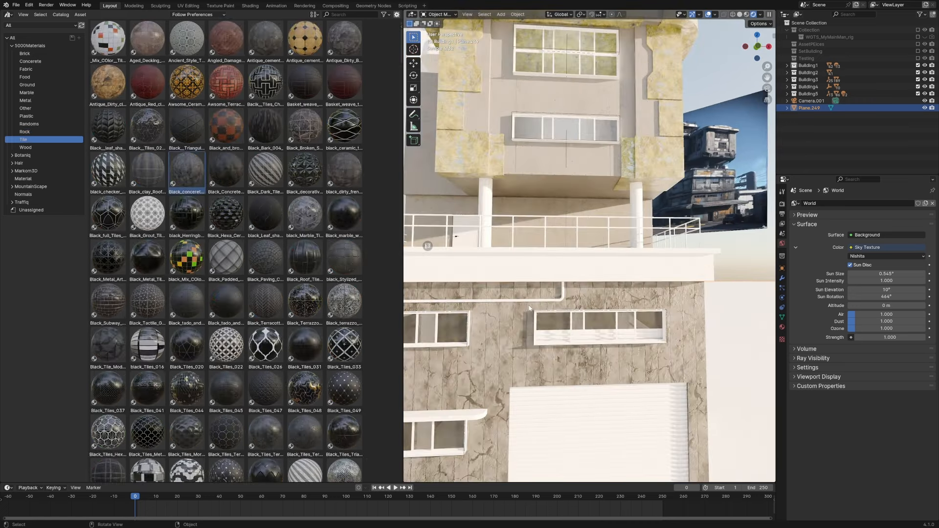
pyautogui.moveTo(549, 294); pyautogui.dragTo(559, 280, button='middle')
pyautogui.scroll(-6, 531, 162)
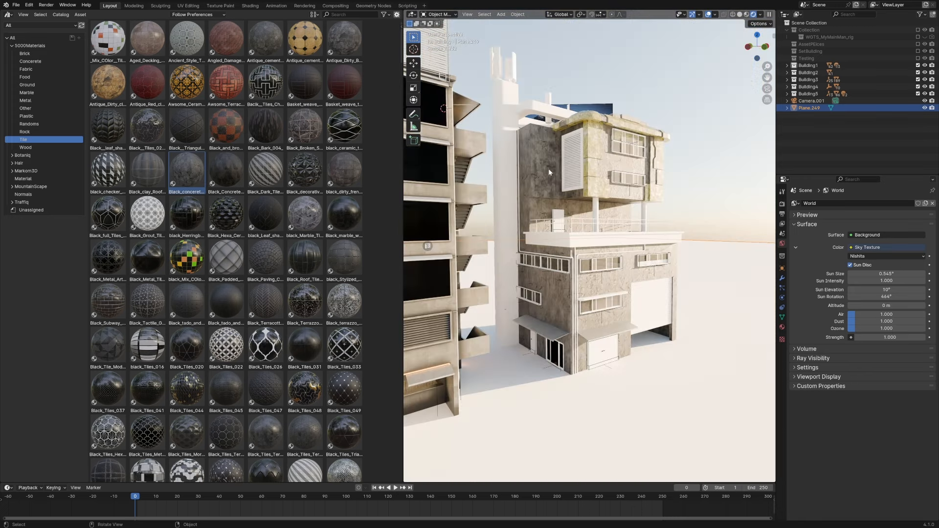
# - Examine the Wood and Other material categories, widening the asset library to show more of the Other materials
pyautogui.click(26, 147)
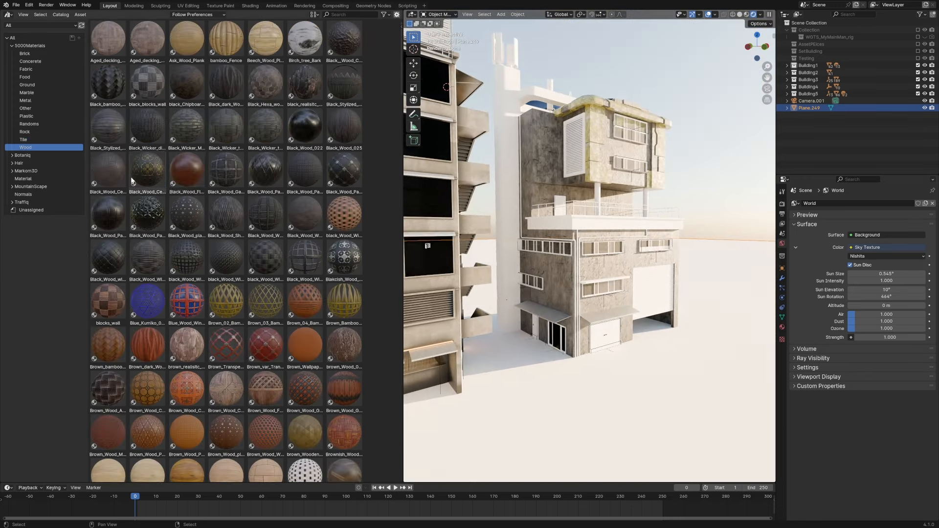
pyautogui.click(78, 108)
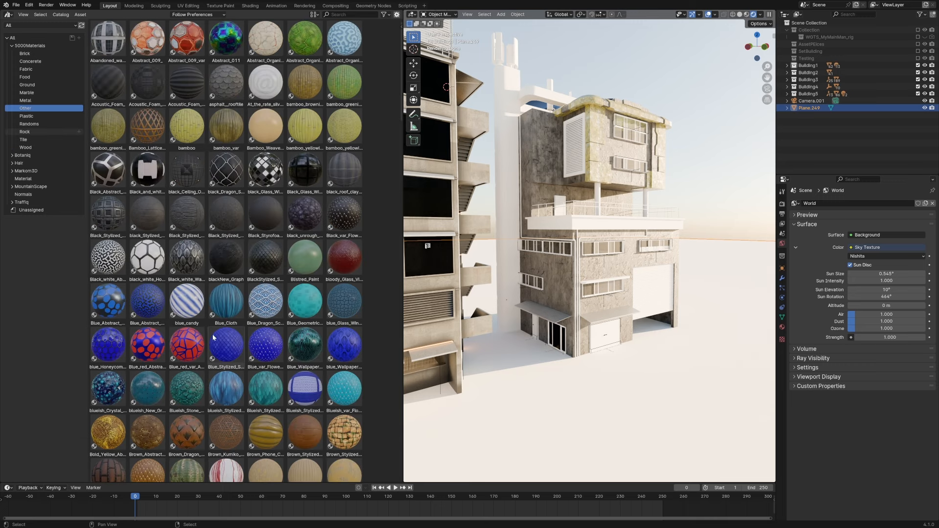
pyautogui.click(269, 90)
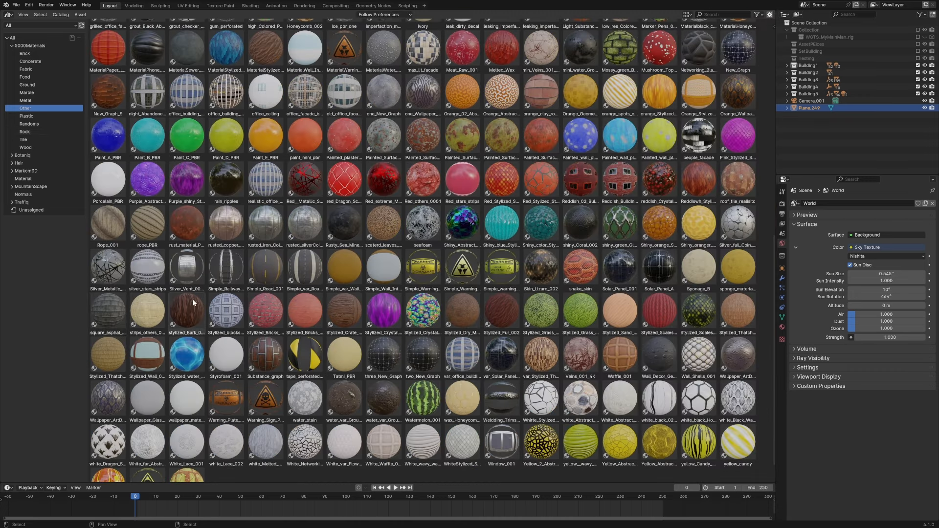
pyautogui.scroll(10, 192, 299)
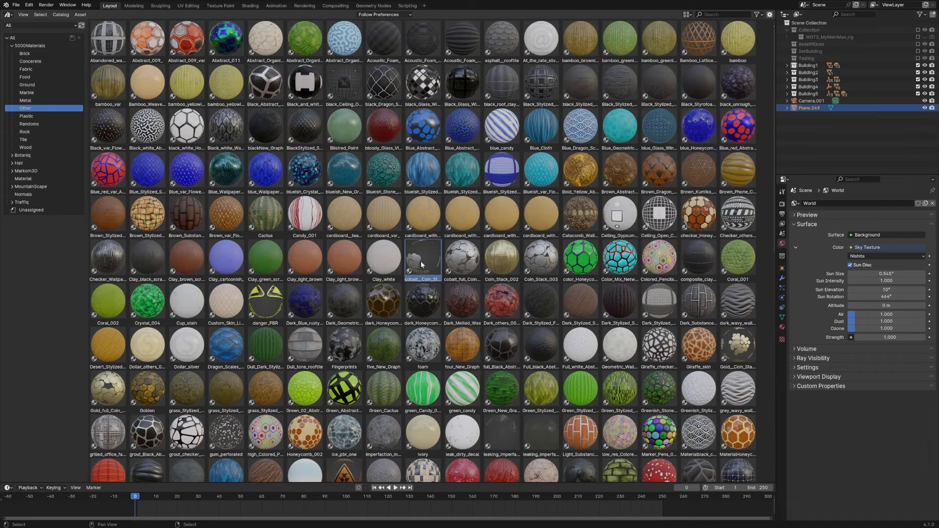
pyautogui.click(466, 266)
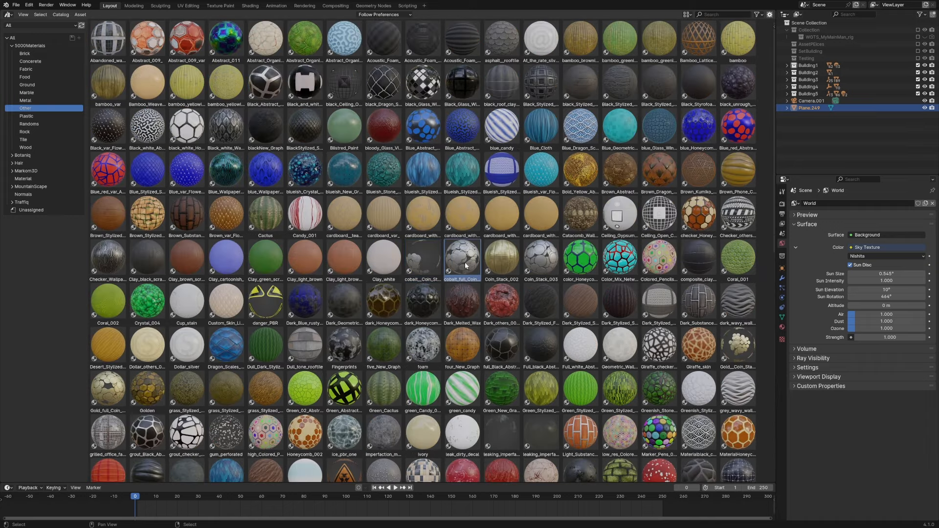